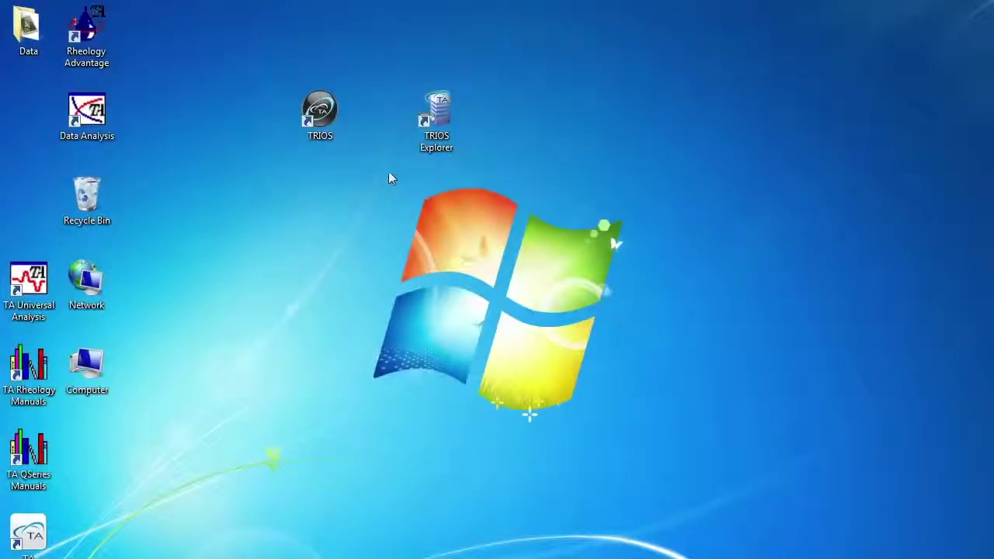
Step: Launch TRIOS and connect to the Discovery DSC, serial DSC1-0023, in Apps Lab
click(327, 128)
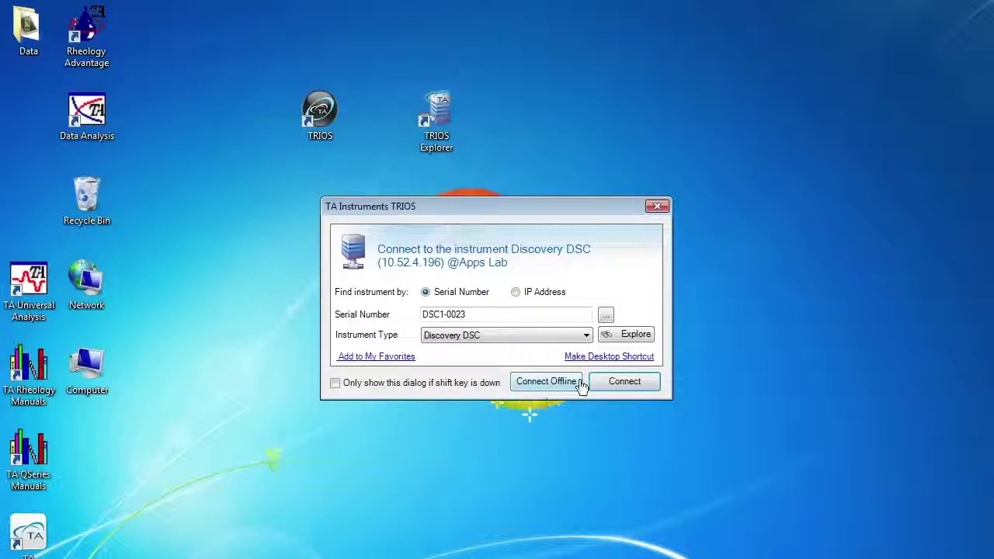
click(613, 384)
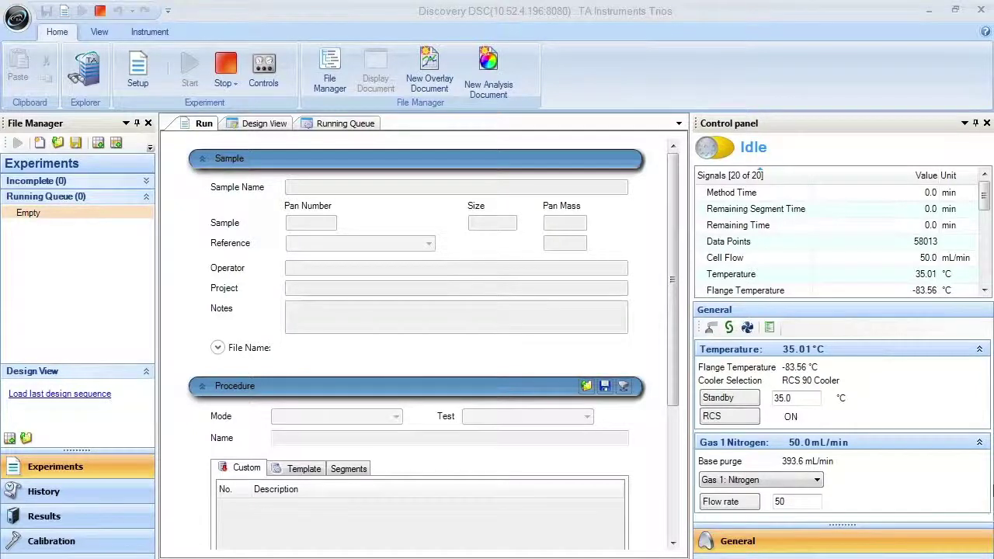
Step: Close the Control and File Manager panes, reopen Controls, and select the Cell Flow signal
click(986, 123)
click(147, 123)
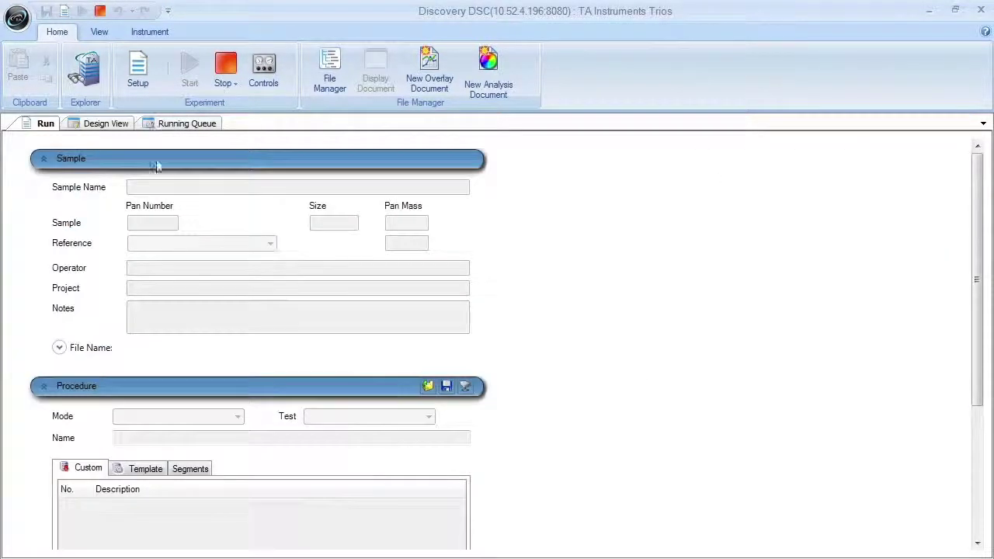
click(262, 74)
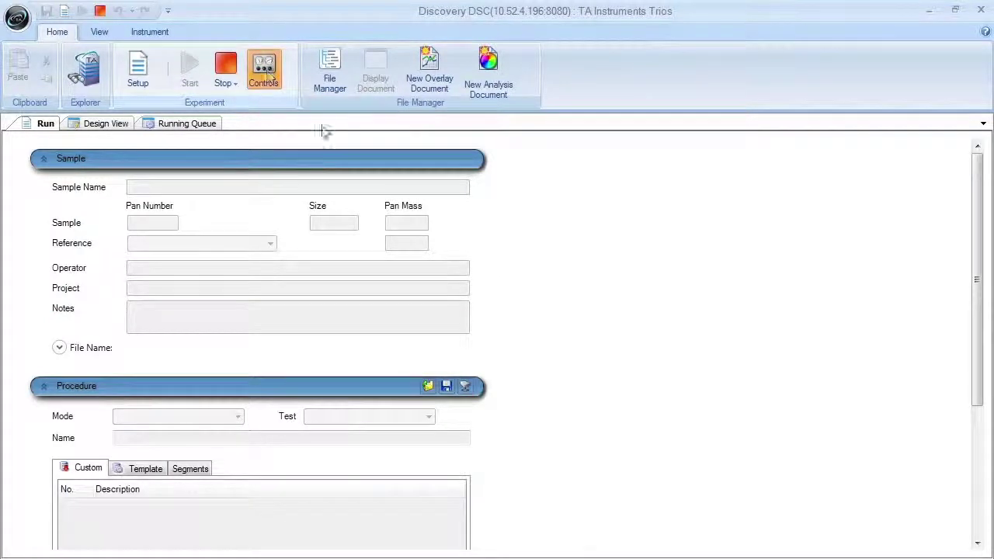
mouse_move(989, 203)
mouse_down()
mouse_move(988, 282)
mouse_move(988, 196)
mouse_up()
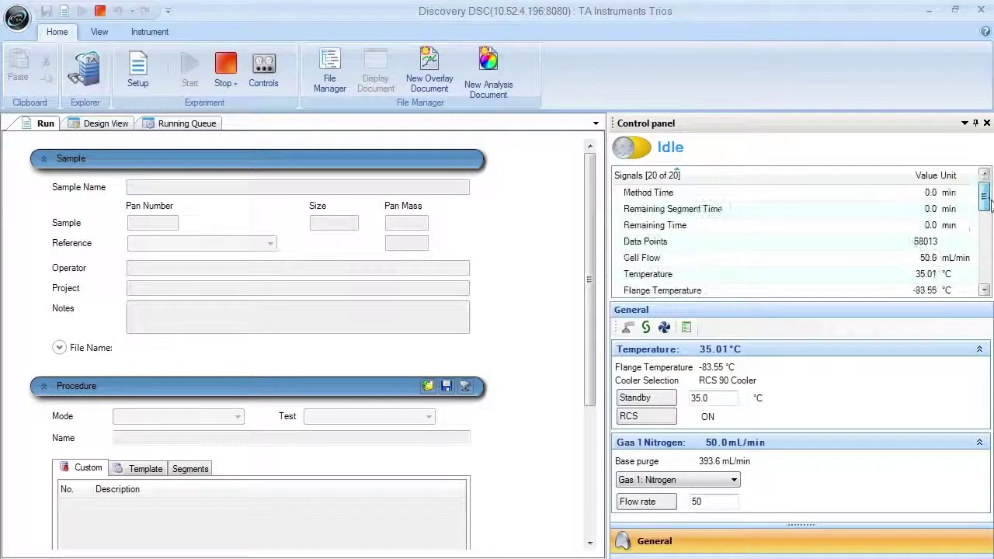
click(936, 264)
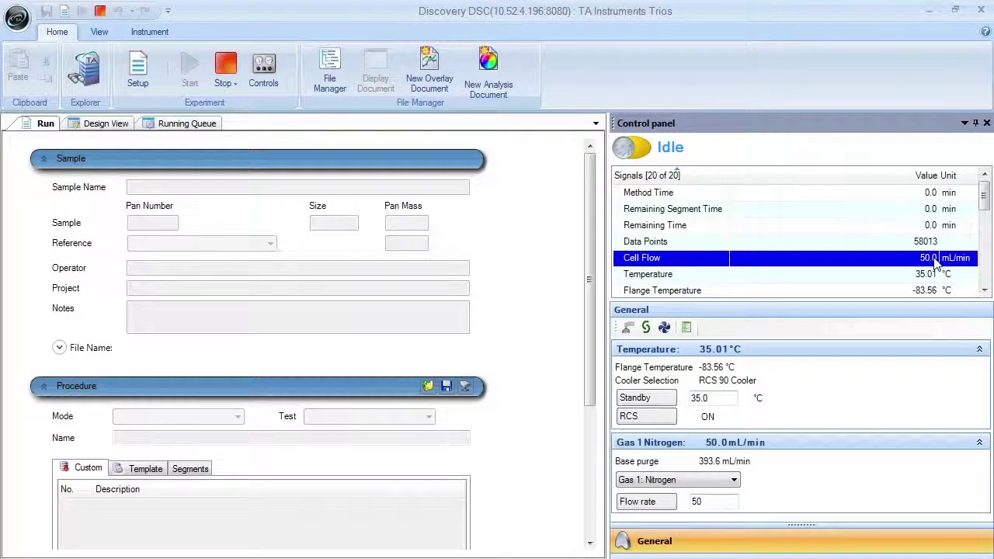
Step: Drop the Gas 1 Nitrogen flow rate to 35 mL/min, then restore it to 50 mL/min
click(713, 502)
drag(713, 502, 681, 505)
text(3)
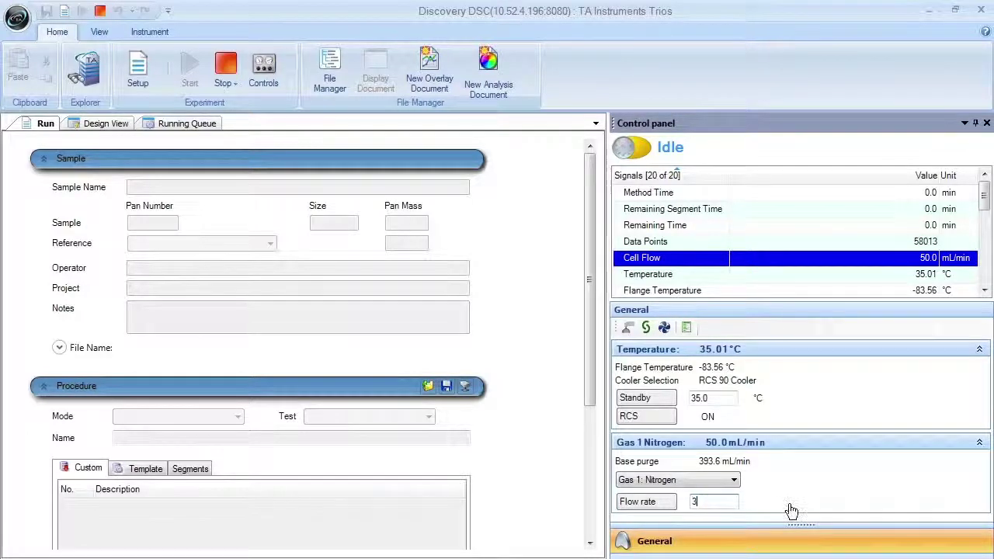
click(621, 505)
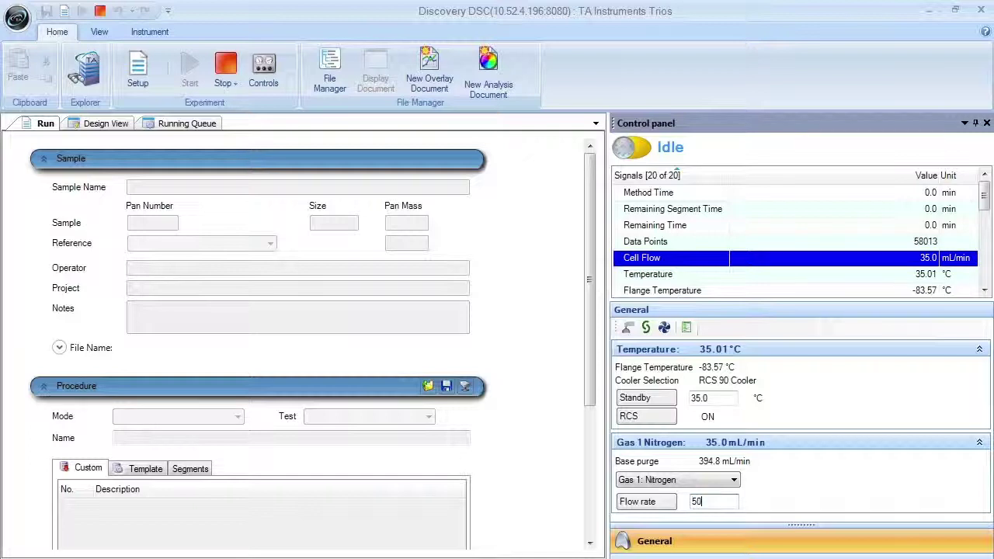
click(664, 503)
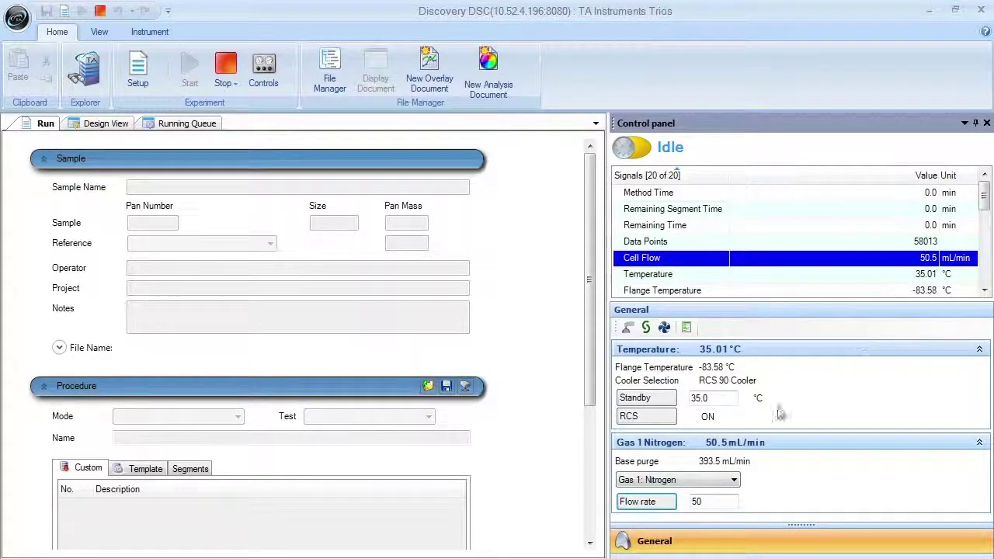
Step: Switch the purge gas to Gas 2 Oxygen and back to Nitrogen, then inspect the standby temperature
click(734, 479)
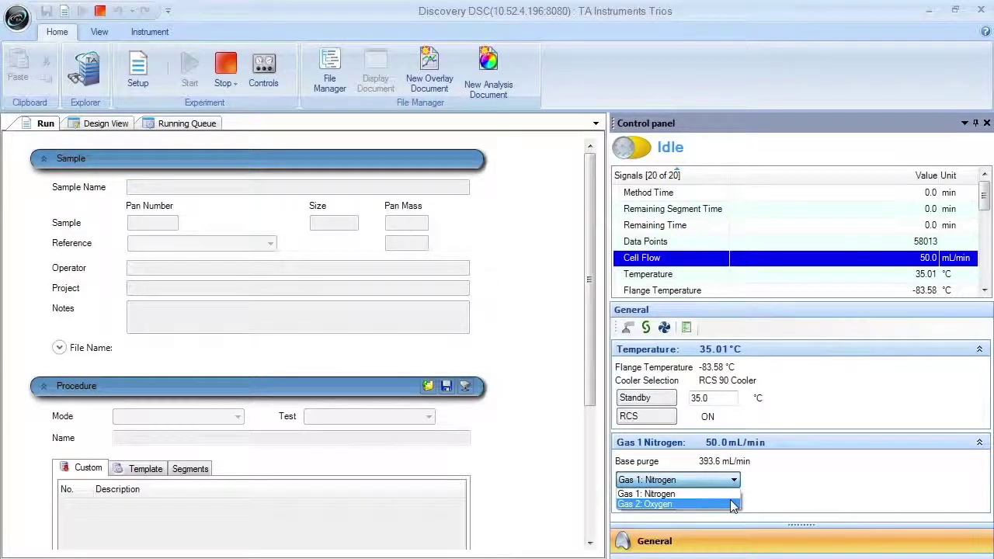
click(733, 503)
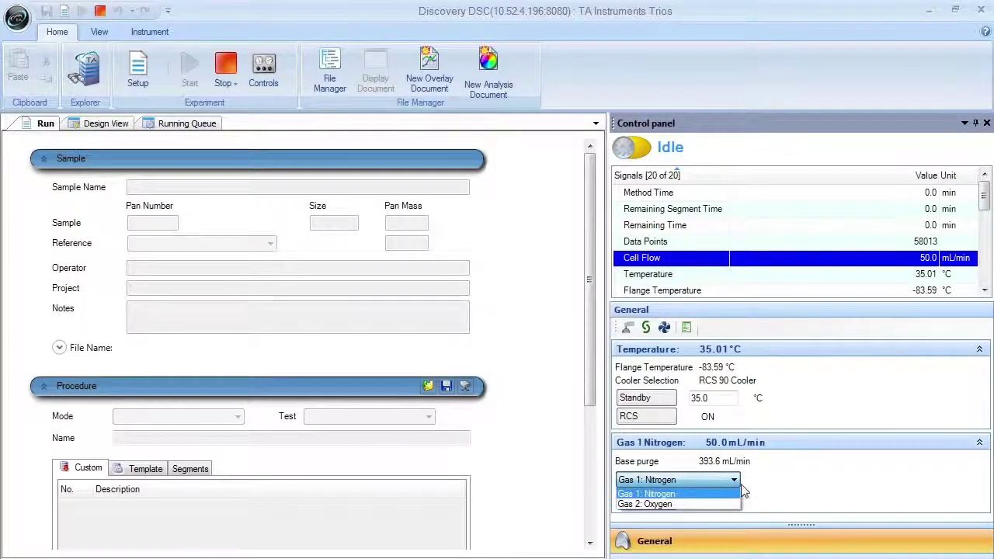
click(736, 494)
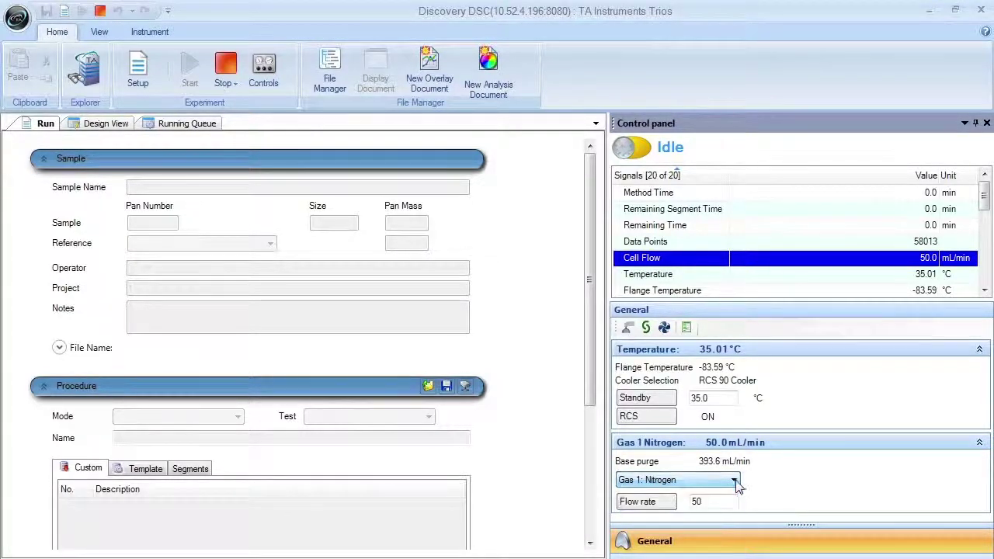
click(736, 401)
click(926, 277)
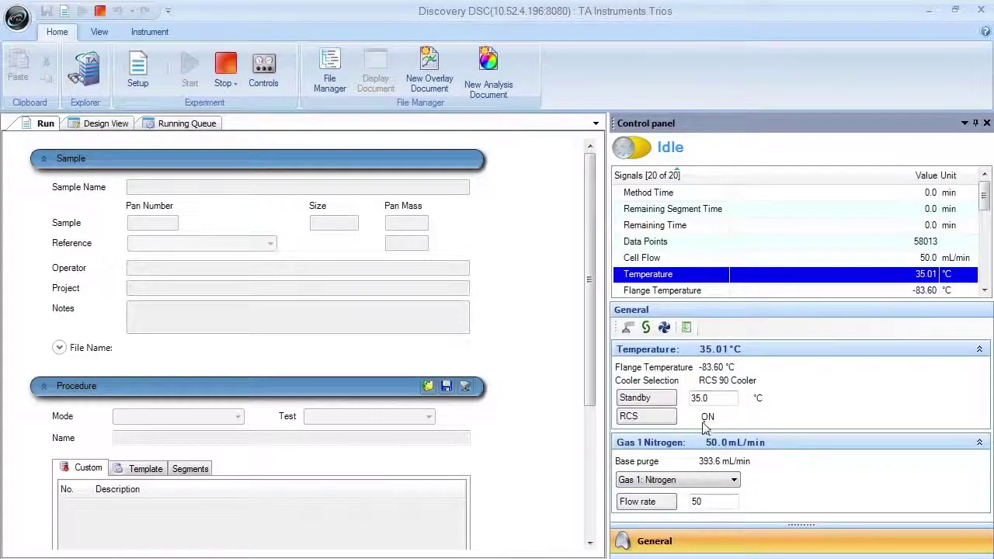
click(710, 397)
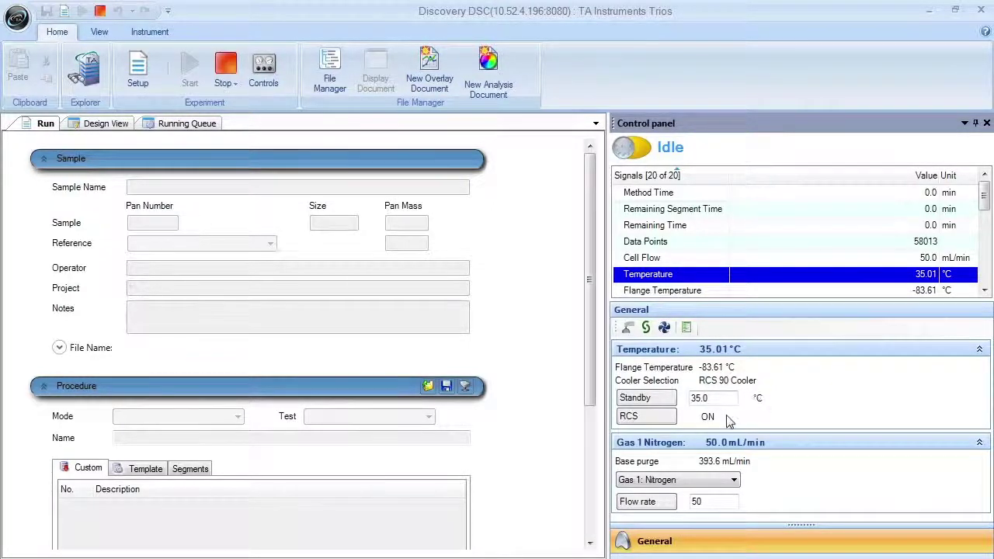
click(727, 292)
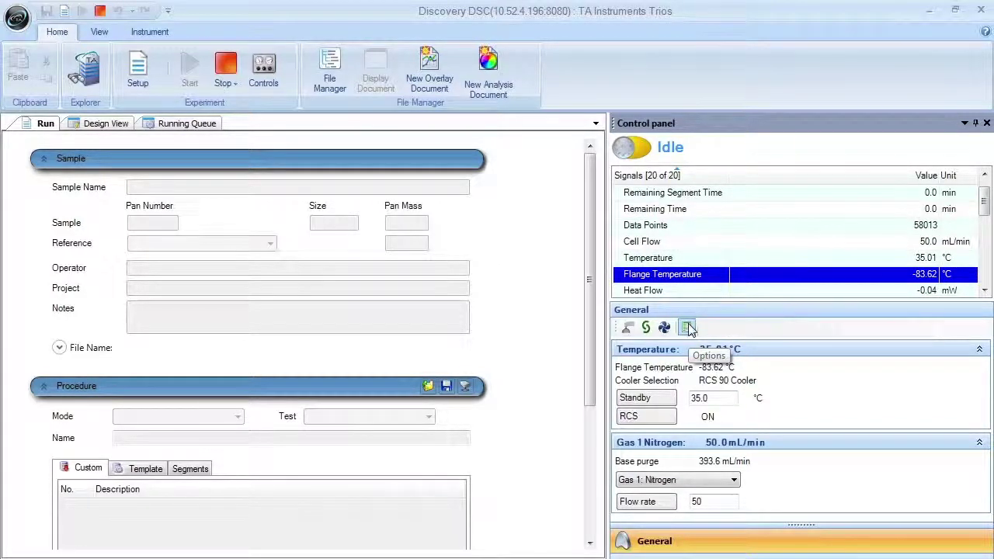
Step: Open Options from the application menu and view the Discovery DSC Information and Global Settings pages
click(16, 18)
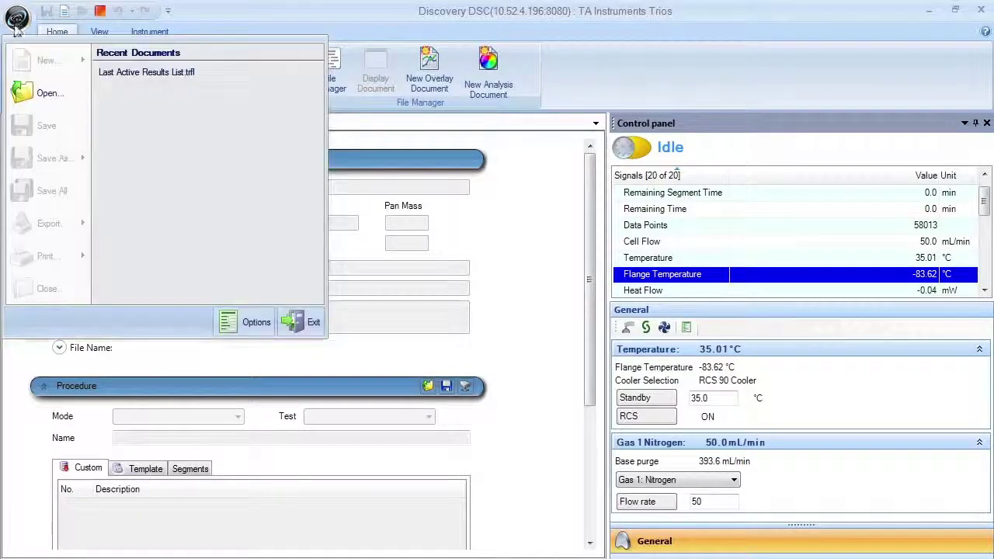
click(231, 326)
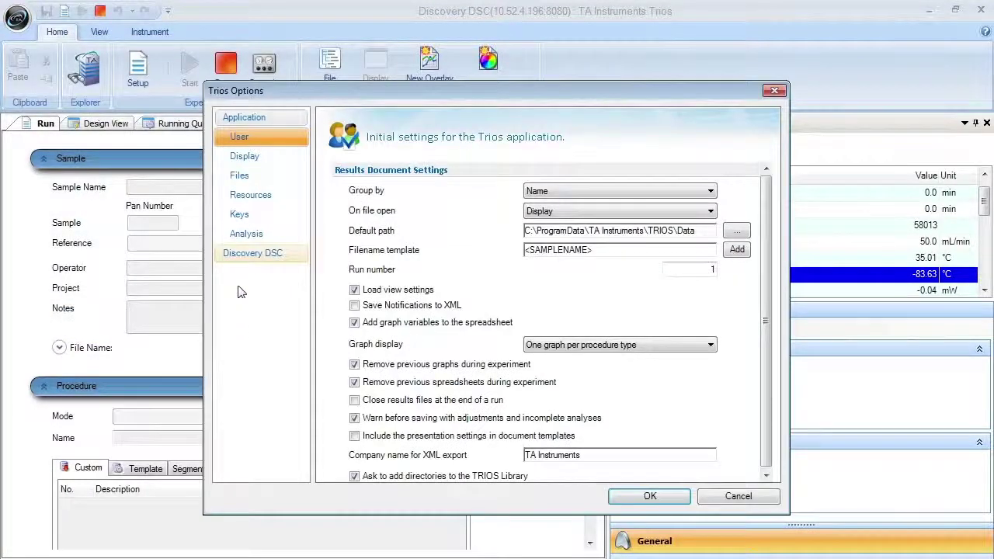
click(247, 260)
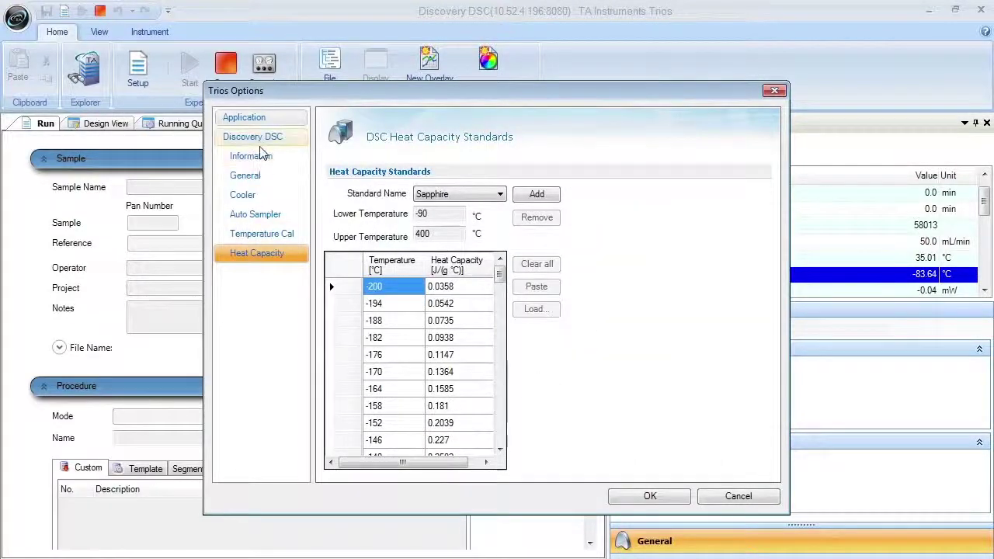
click(259, 157)
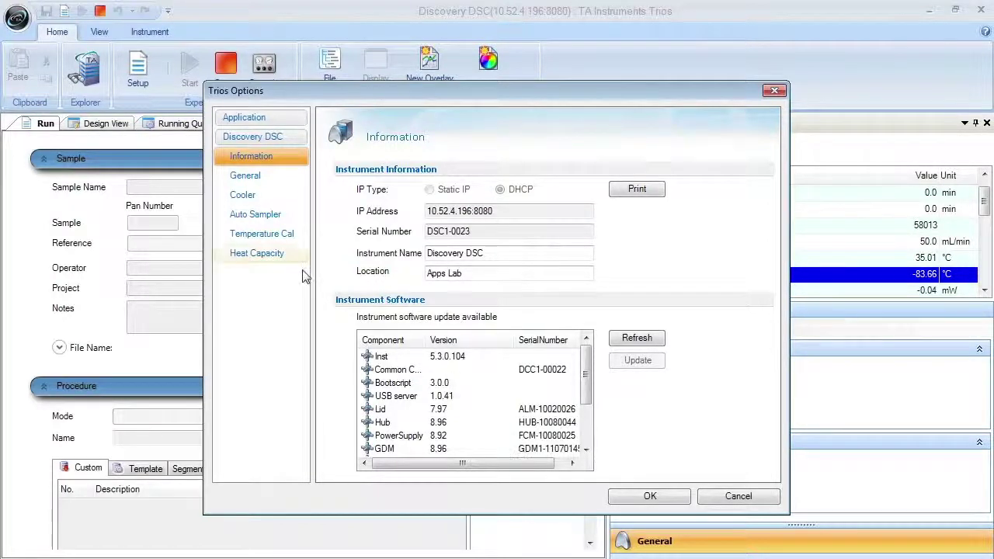
click(265, 177)
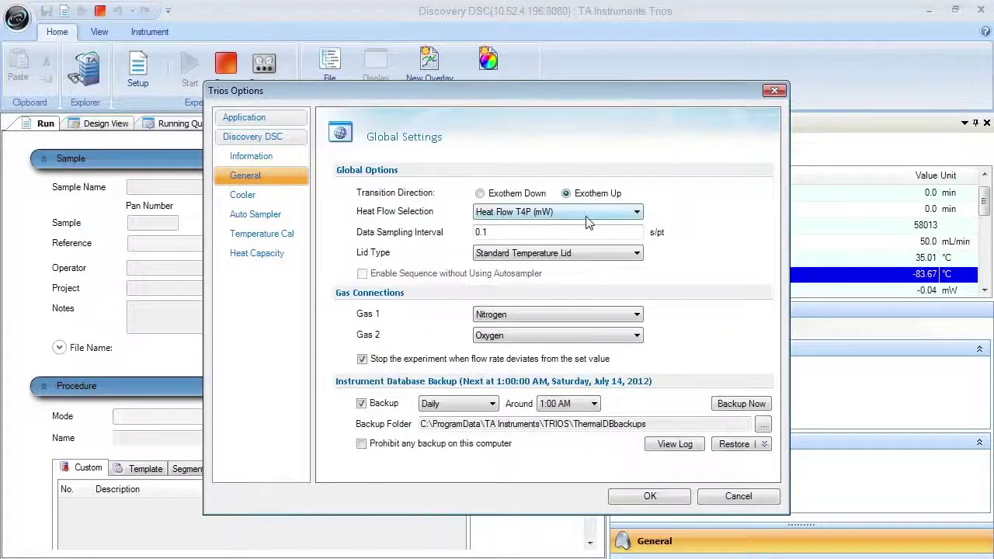
Step: Keep the Standard Temperature Lid, Nitrogen as Gas 1, and the RCS 90 Cooler
click(596, 261)
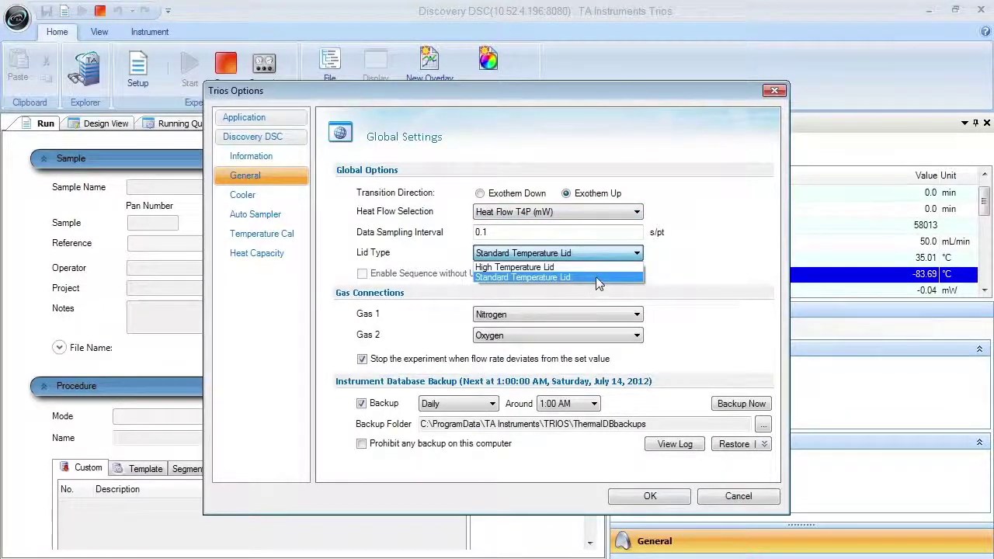
click(596, 277)
click(640, 318)
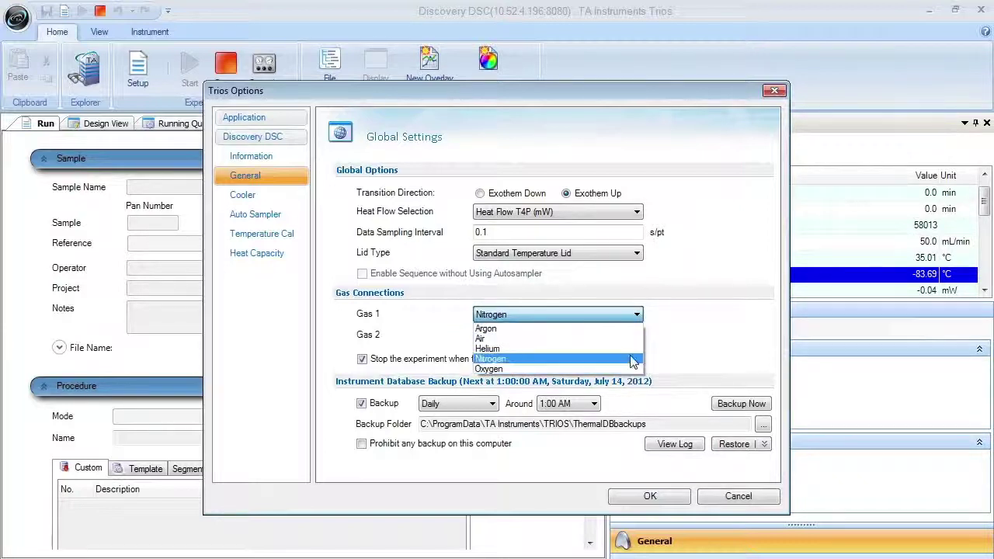
click(630, 311)
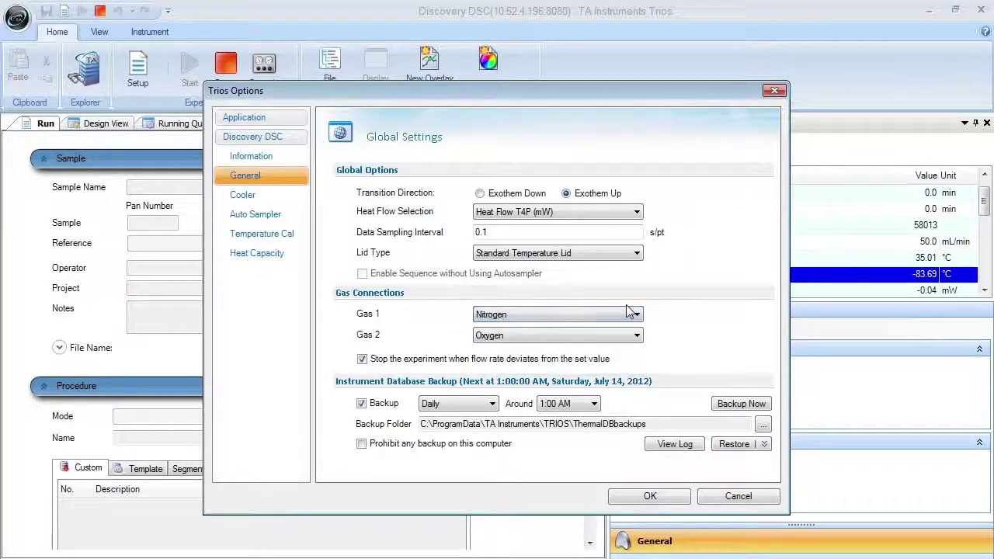
click(259, 197)
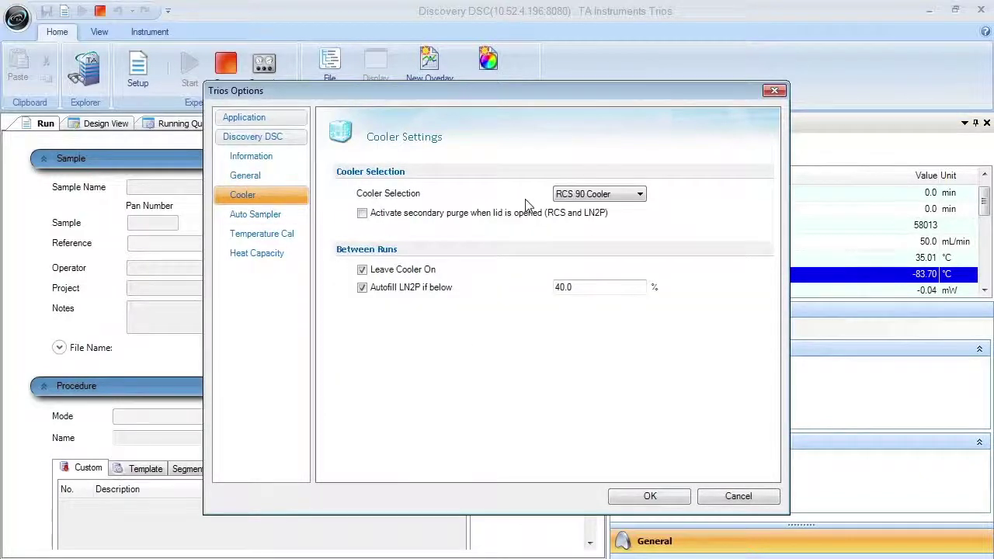
click(637, 195)
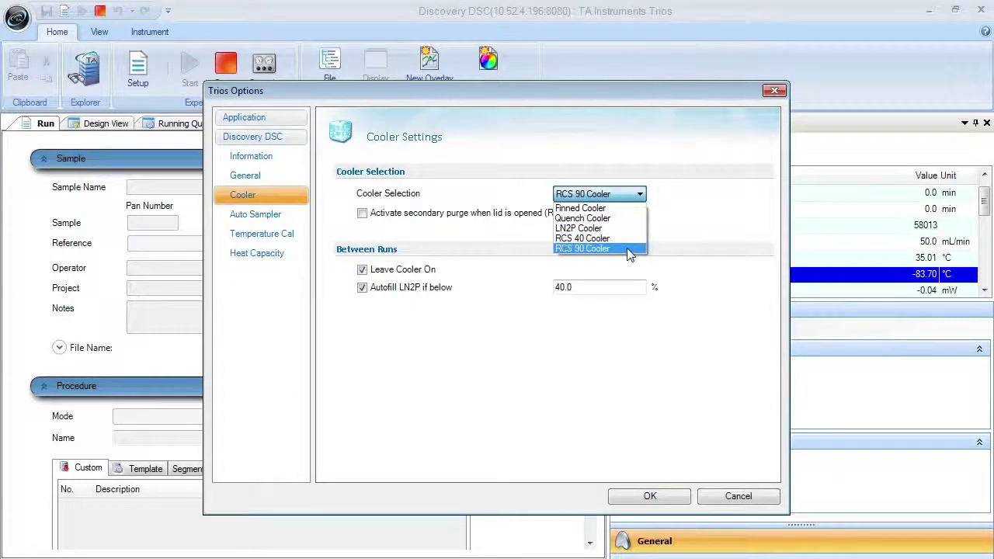
click(629, 249)
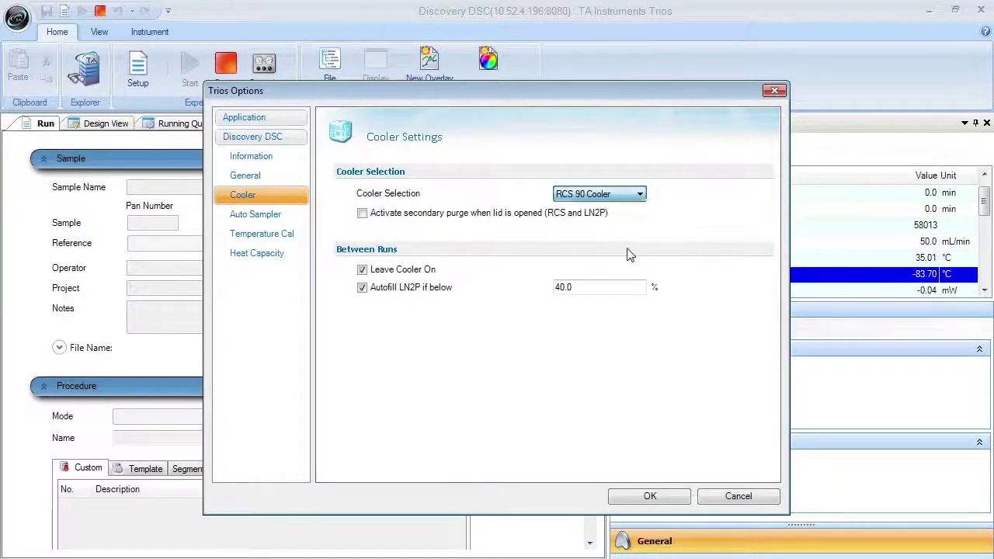
Step: View Auto Sampler, add then delete a temperature standard, and open Heat Capacity standards
click(242, 219)
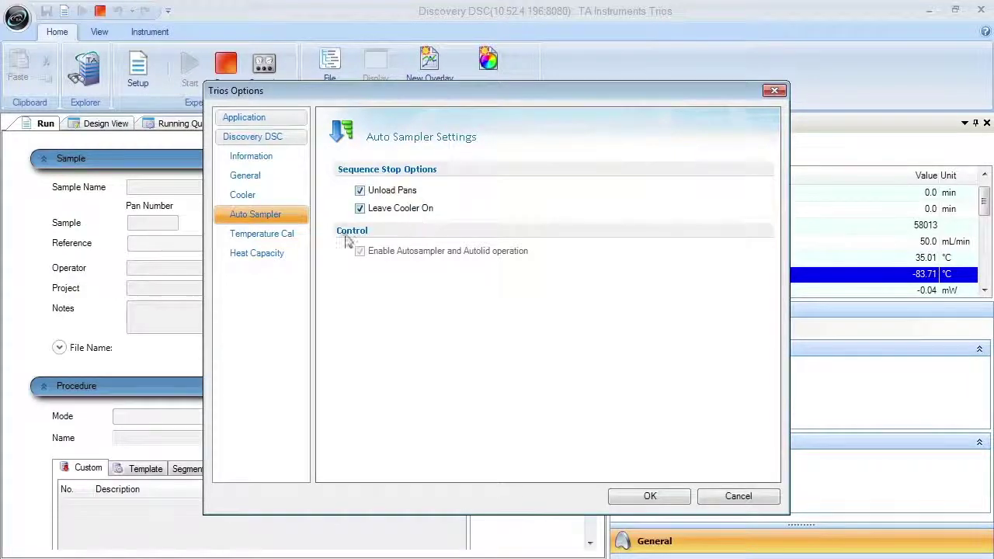
click(281, 235)
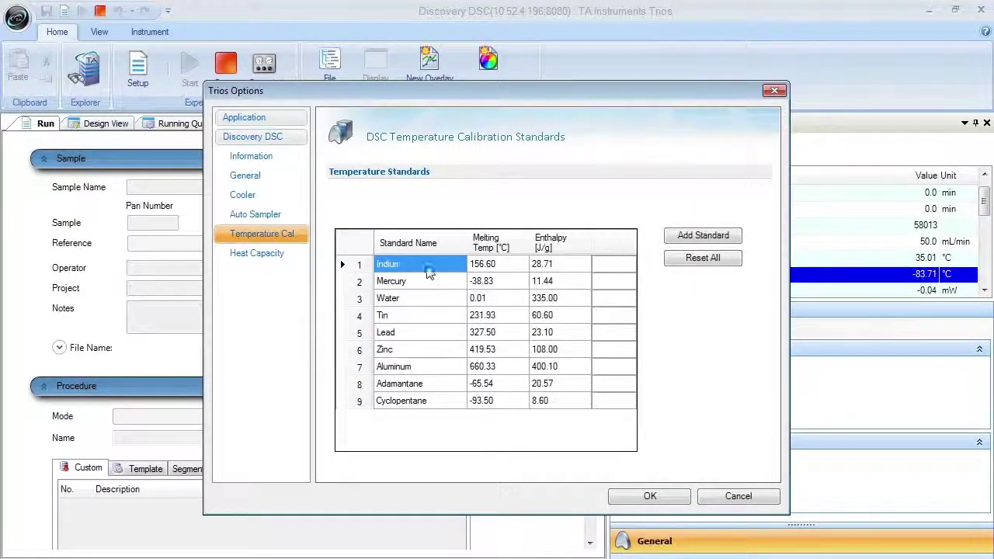
click(691, 240)
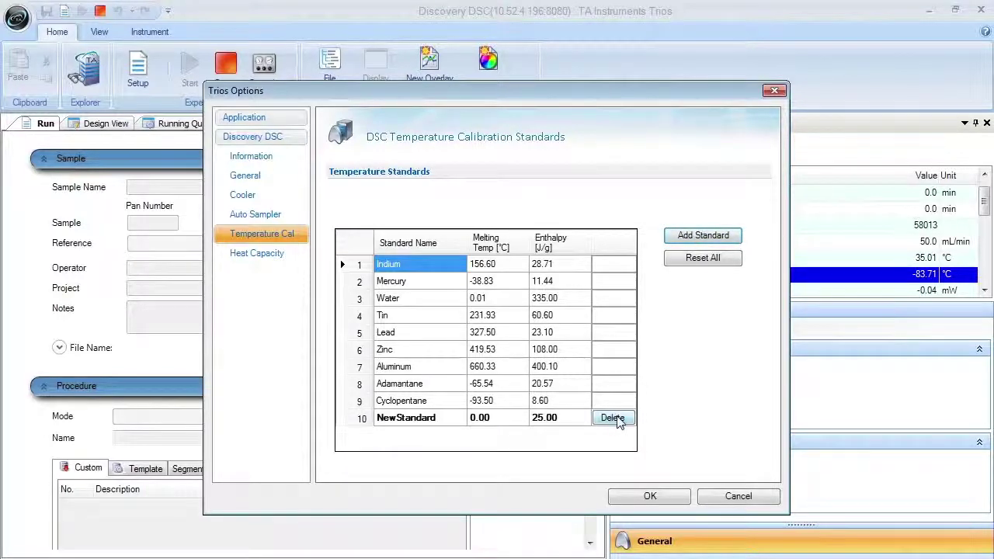
click(613, 418)
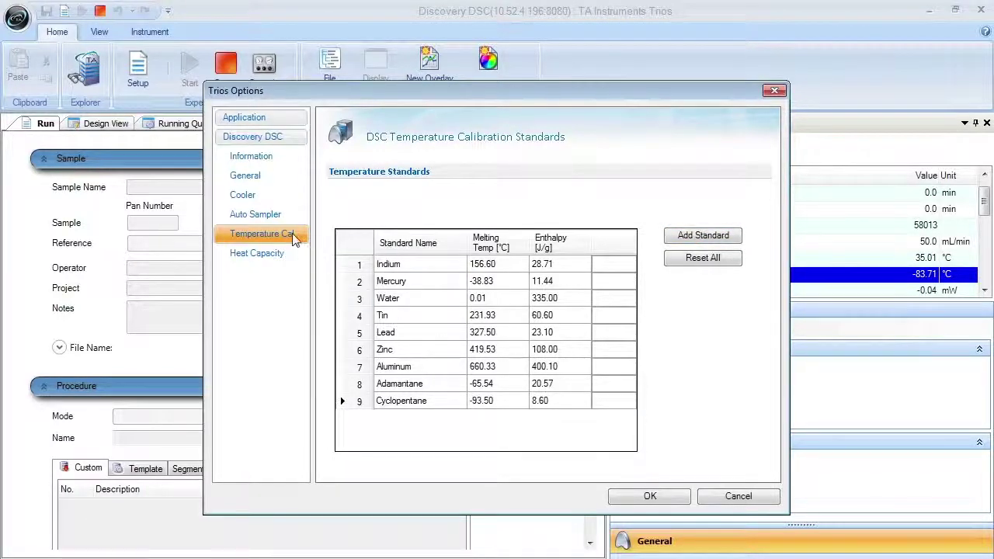
click(287, 255)
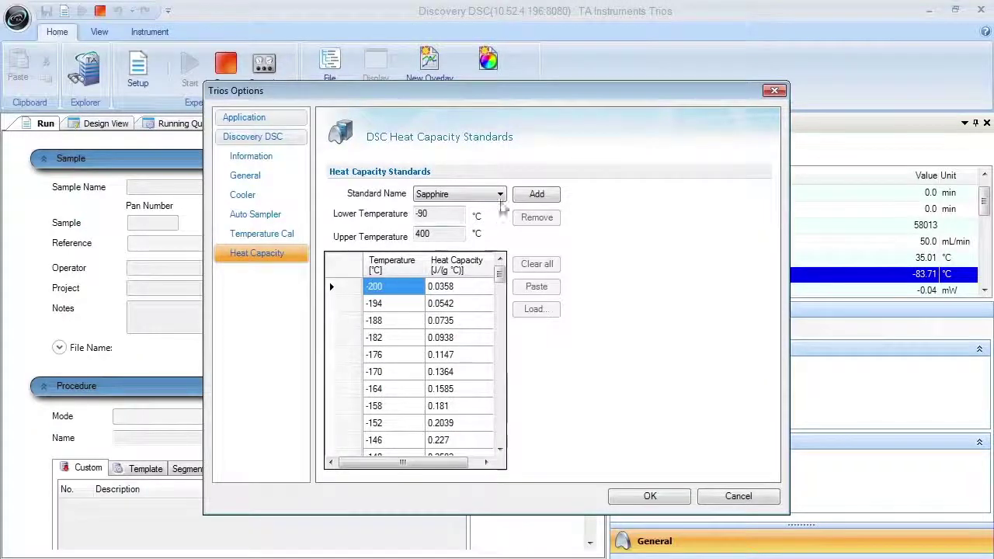
Step: Check the available heat capacity standards, view the Resources options, then close Options and open Online Help
click(501, 195)
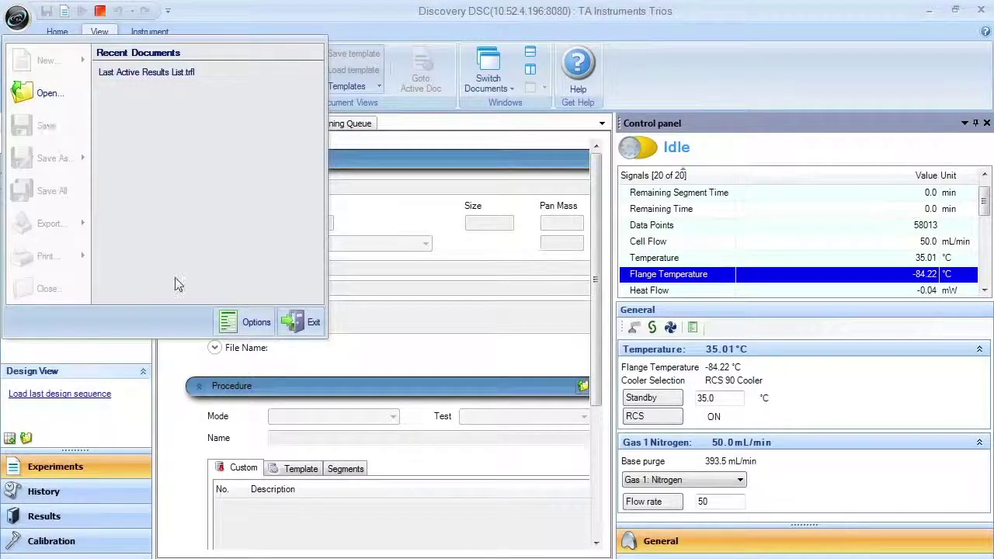
click(221, 326)
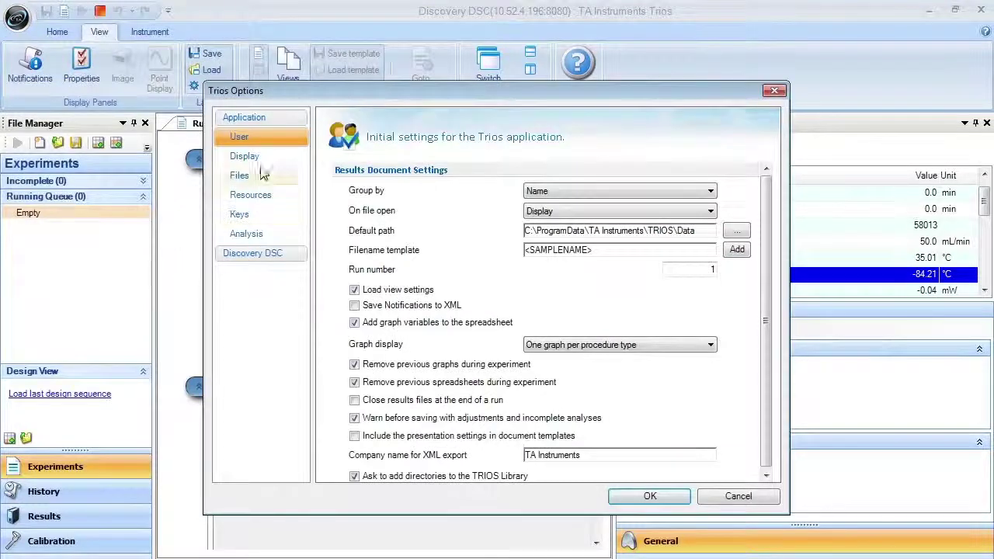
click(250, 197)
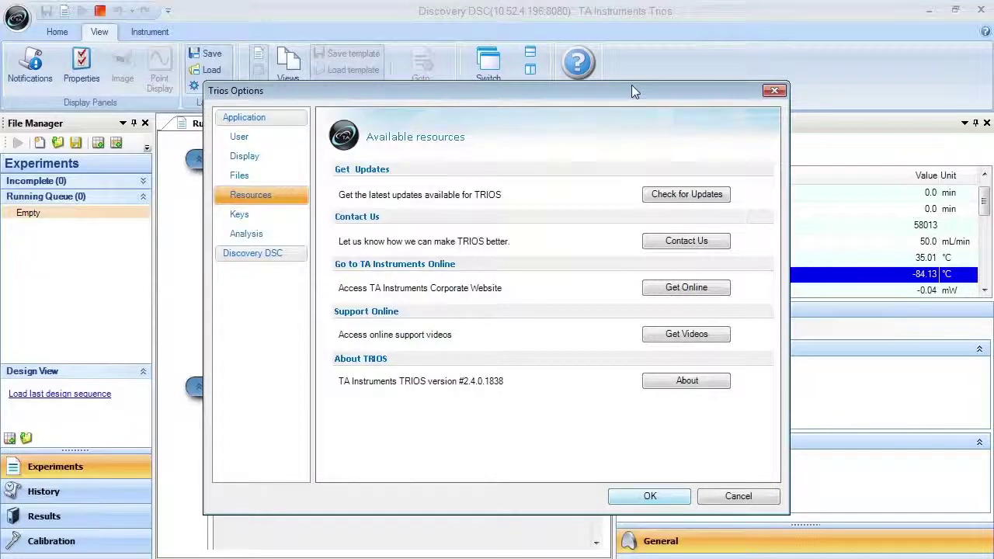
key(Escape)
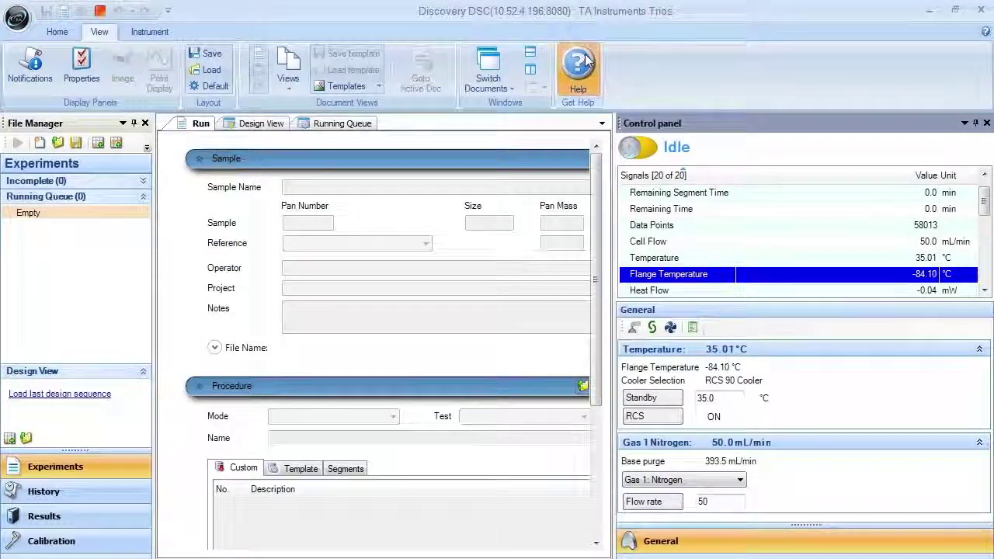
click(579, 69)
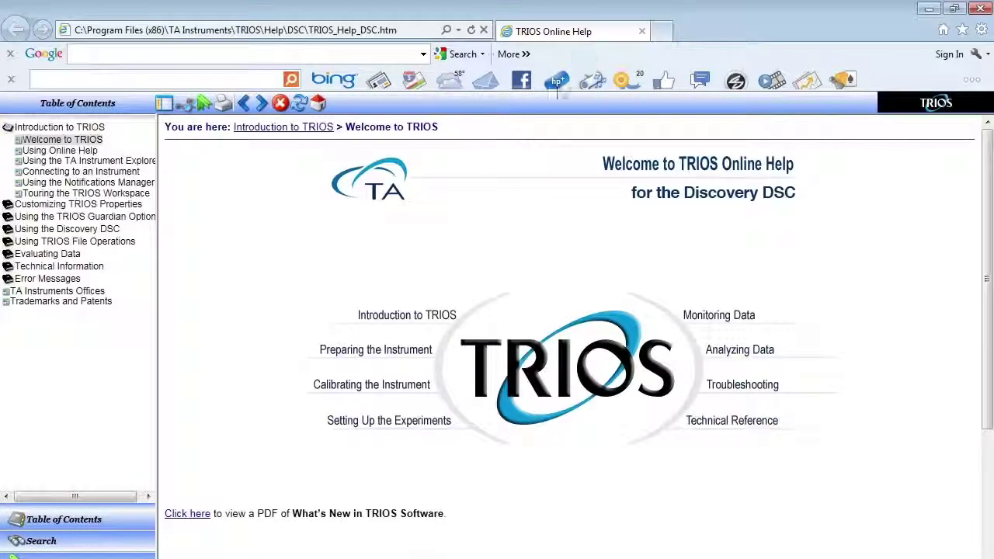
Step: Read the Calibrating the Instrument and Enthalpy (Cell) Constant help topics, then return to the Welcome page
click(412, 392)
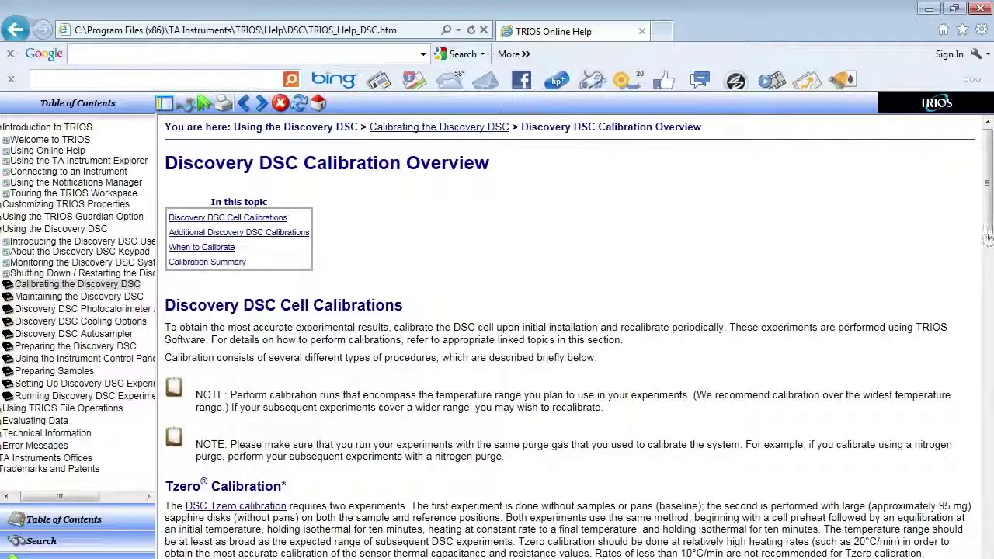
drag(989, 232, 989, 309)
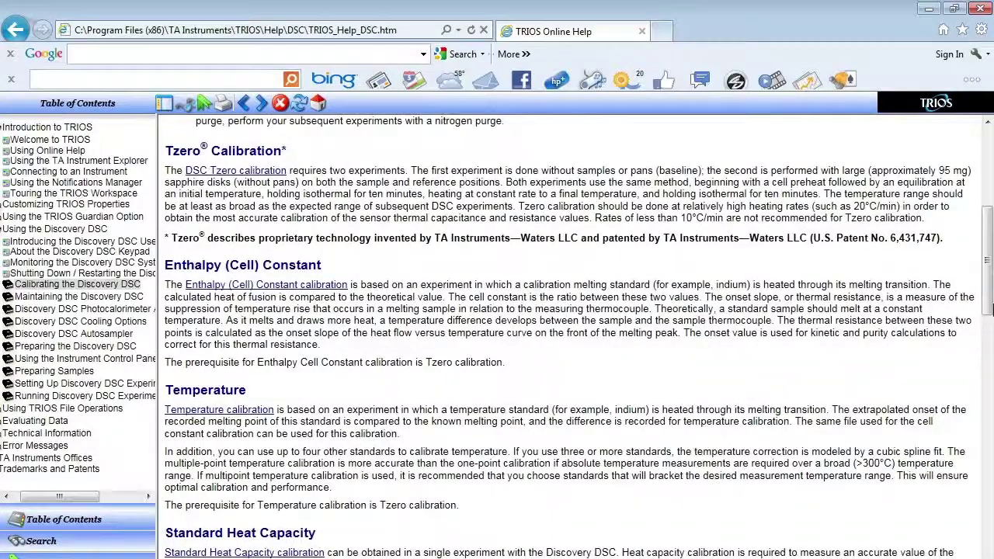
click(333, 292)
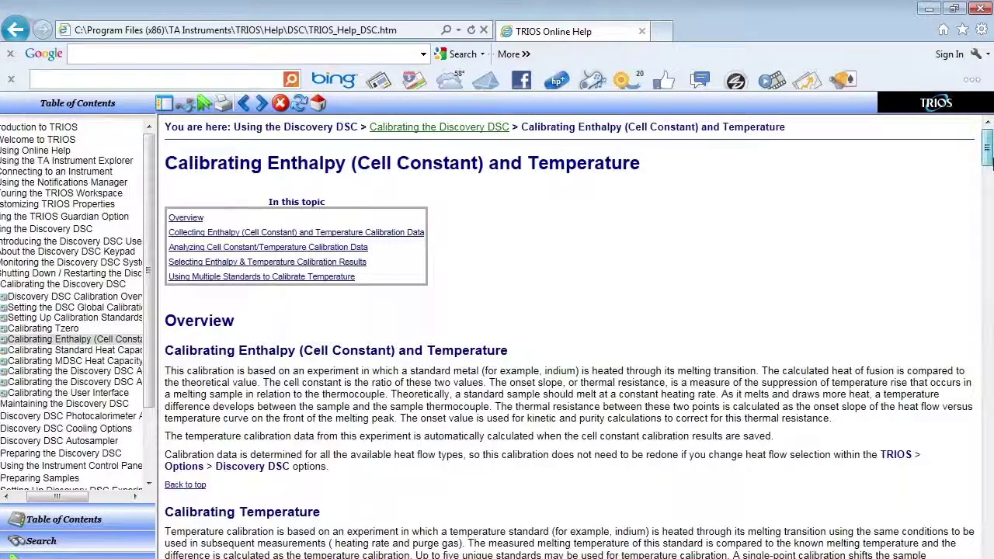
mouse_move(988, 161)
mouse_down()
mouse_move(989, 233)
mouse_move(990, 164)
mouse_up()
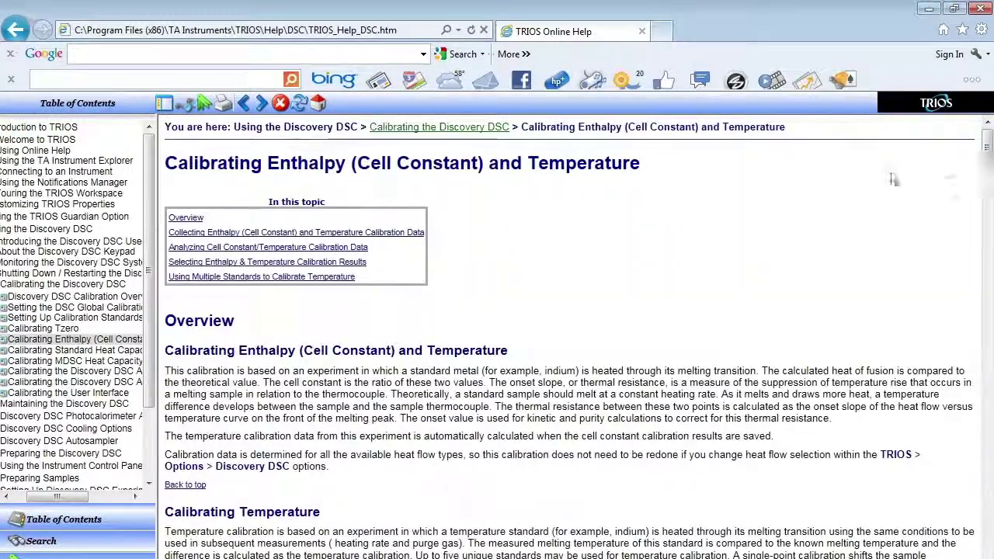
click(317, 104)
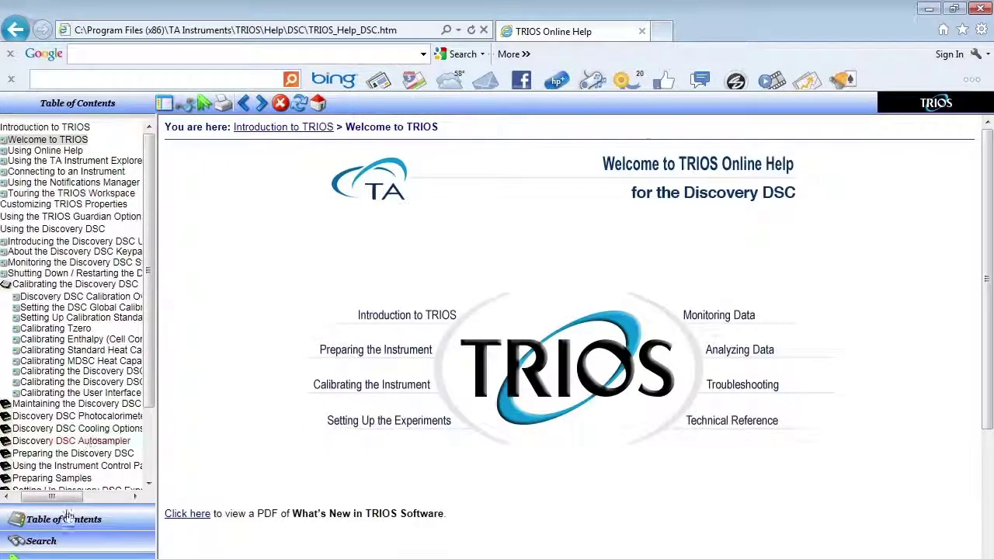
Step: Read the Cleaning Discovery DSC Pans topic from the 'cleaning' search, then browse the Analyzing Data topics
click(56, 542)
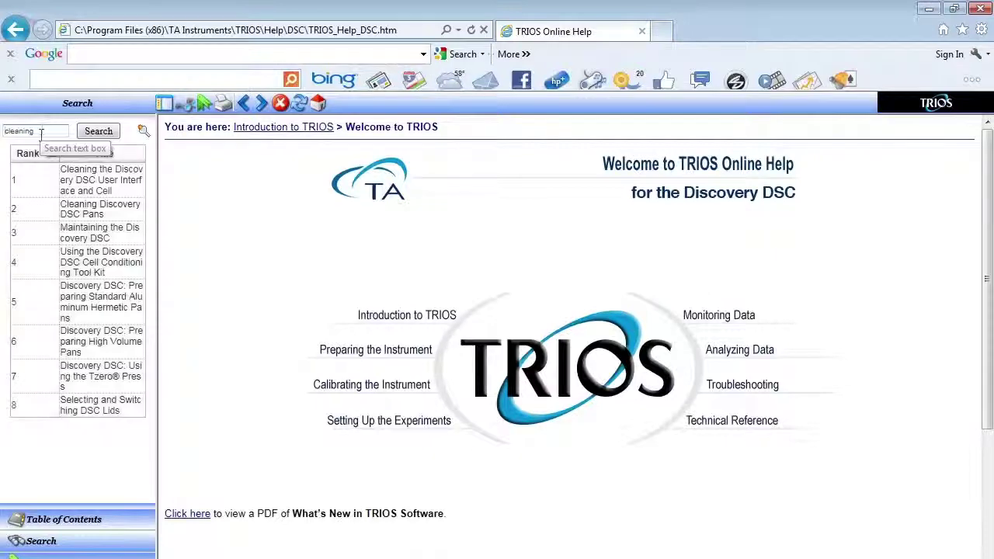
click(69, 216)
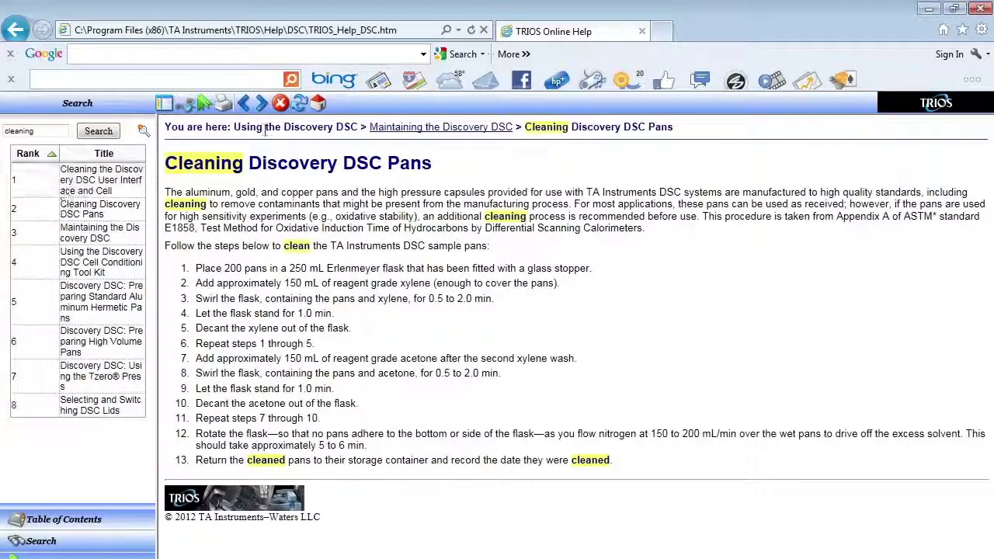
click(318, 103)
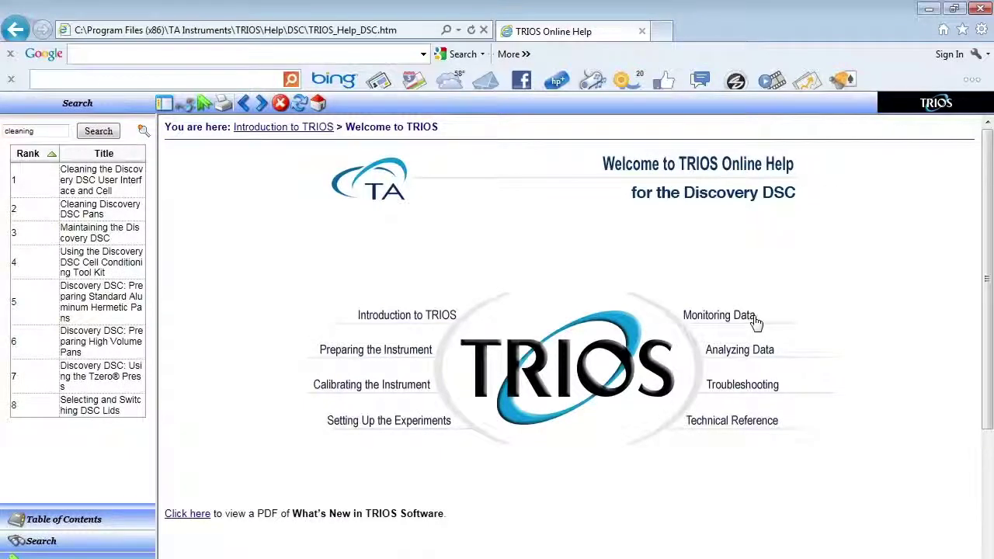
click(757, 353)
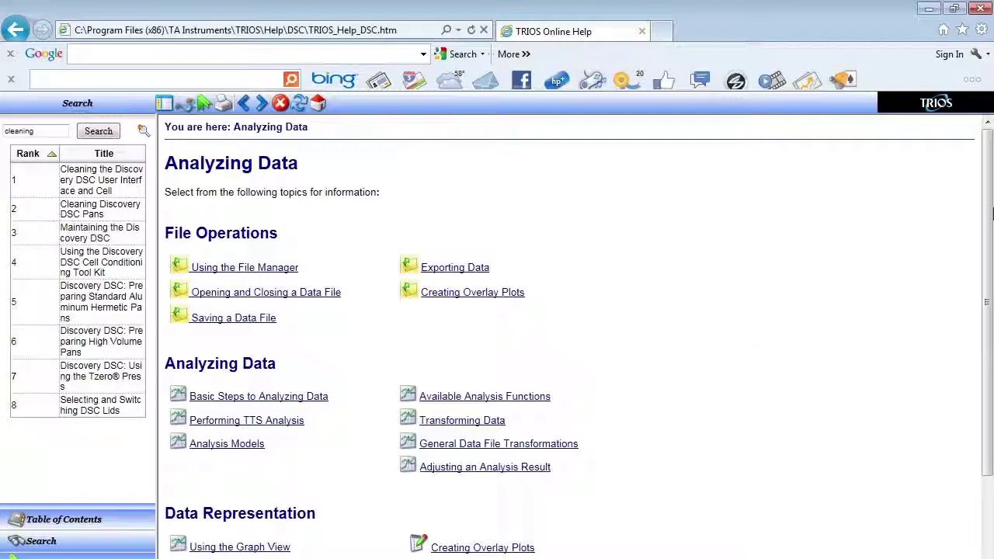
mouse_move(992, 211)
mouse_down()
mouse_move(992, 360)
mouse_move(991, 213)
mouse_up()
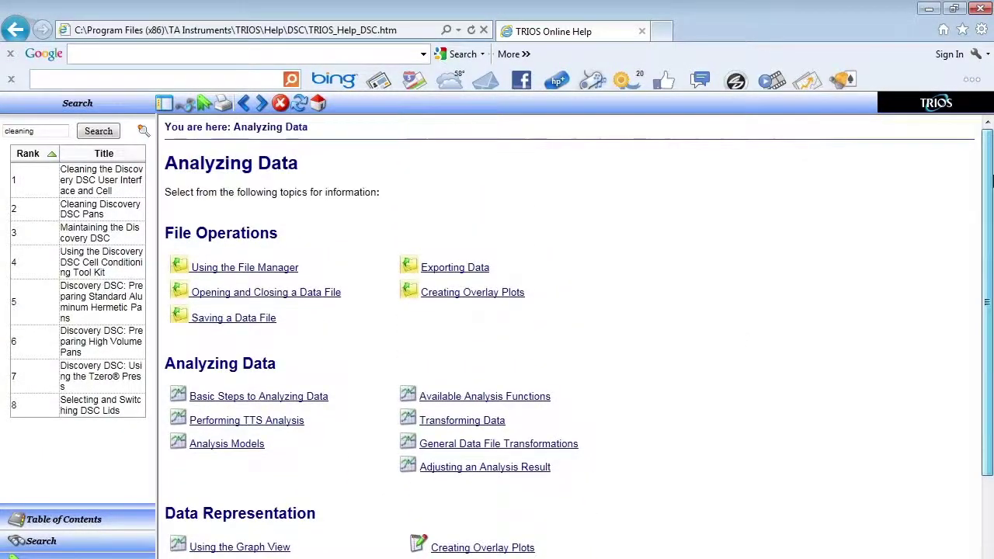